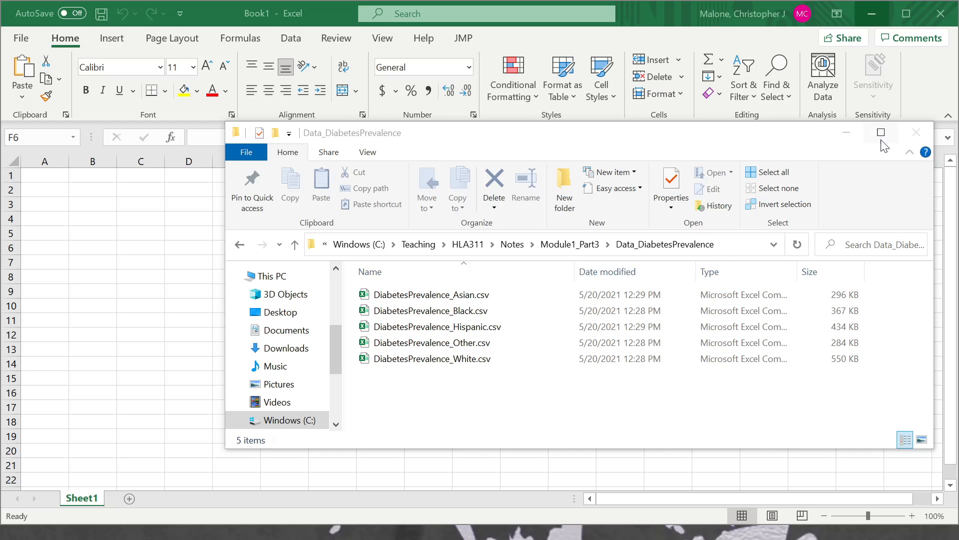
Import DiabetesPrevalence_Asian.csv as a comma-delimited file and load it into a new worksheet.
{"action": "left_click", "coordinate": [849, 133]}
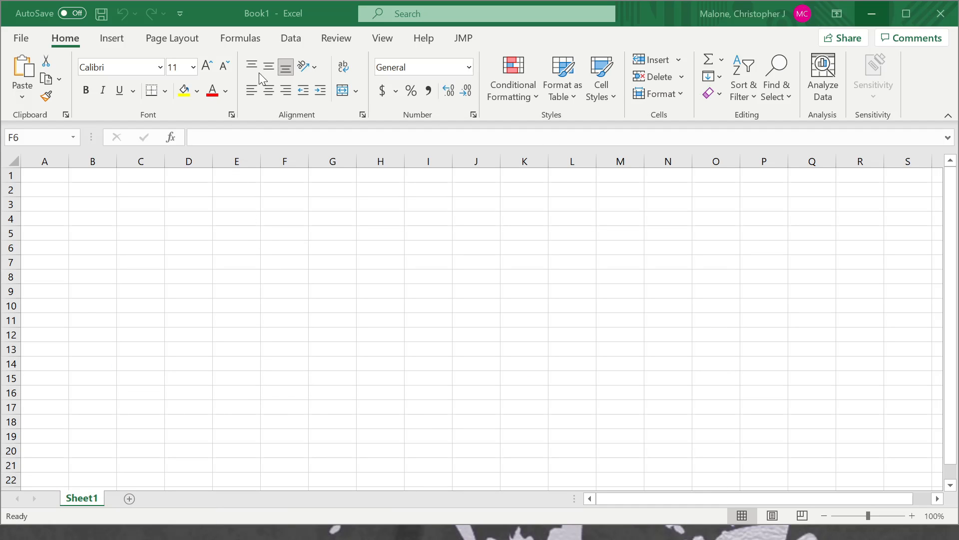
{"action": "left_click", "coordinate": [292, 39]}
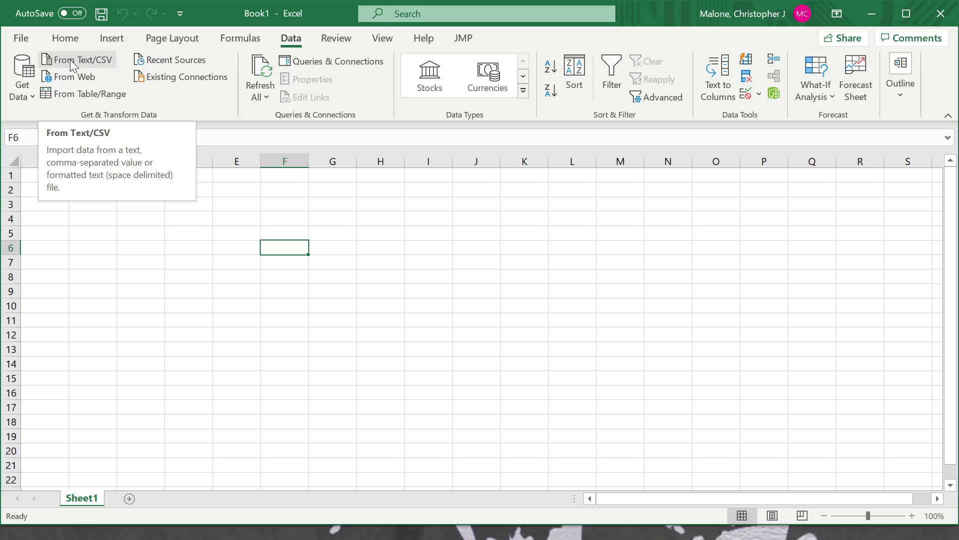
{"action": "left_click", "coordinate": [94, 61]}
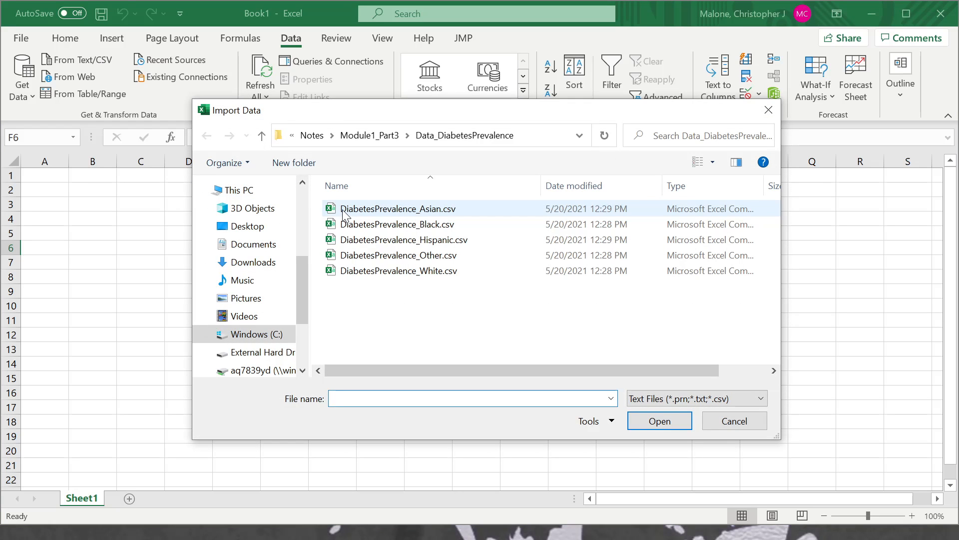
{"action": "left_click", "coordinate": [430, 214]}
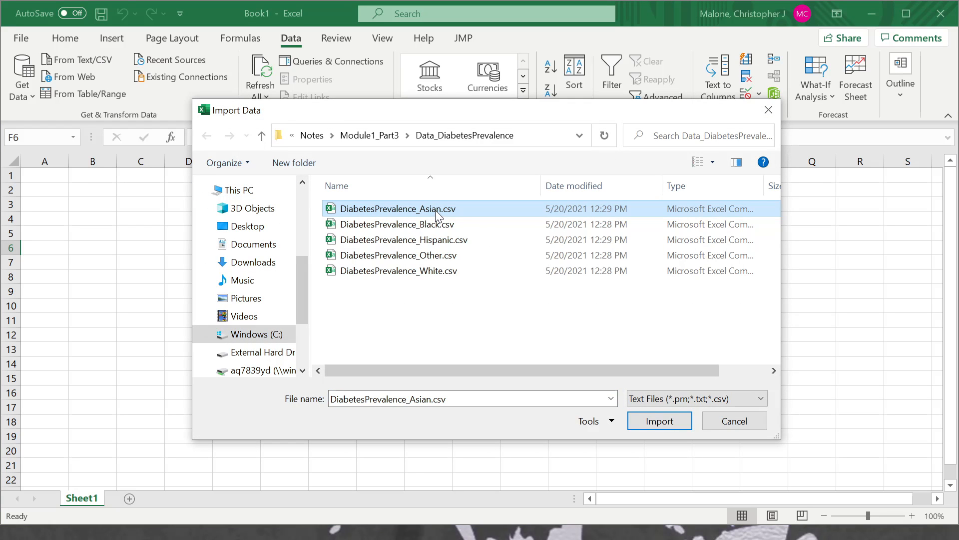
{"action": "left_click", "coordinate": [667, 419]}
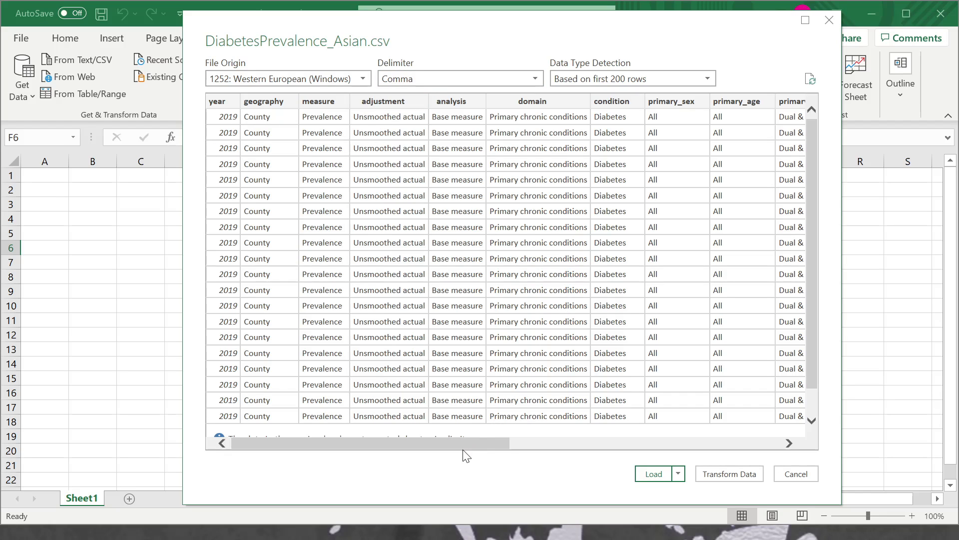
{"action": "mouse_move", "coordinate": [477, 448]}
{"action": "left_mouse_down"}
{"action": "mouse_move", "coordinate": [706, 445]}
{"action": "mouse_move", "coordinate": [459, 453]}
{"action": "left_mouse_up"}
{"action": "left_click", "coordinate": [652, 476]}
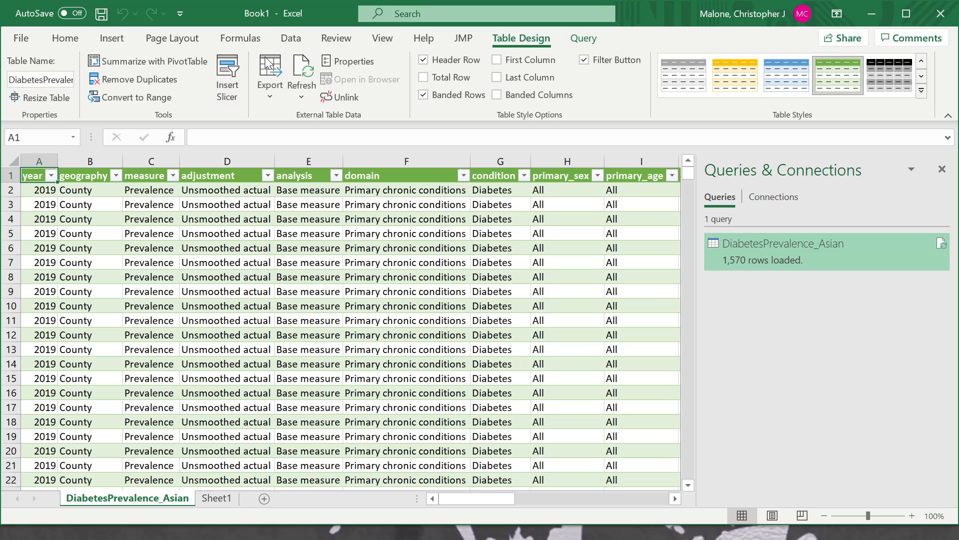
Import DiabetesPrevalence_Black.csv as a comma-delimited file and load it into its own worksheet.
{"action": "left_click", "coordinate": [290, 40]}
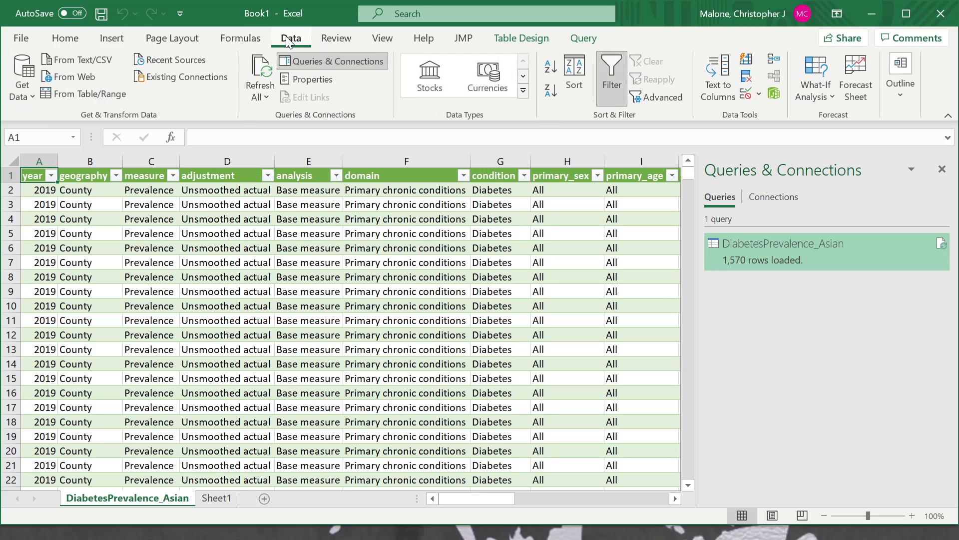
{"action": "left_click", "coordinate": [71, 60]}
{"action": "left_click", "coordinate": [395, 224]}
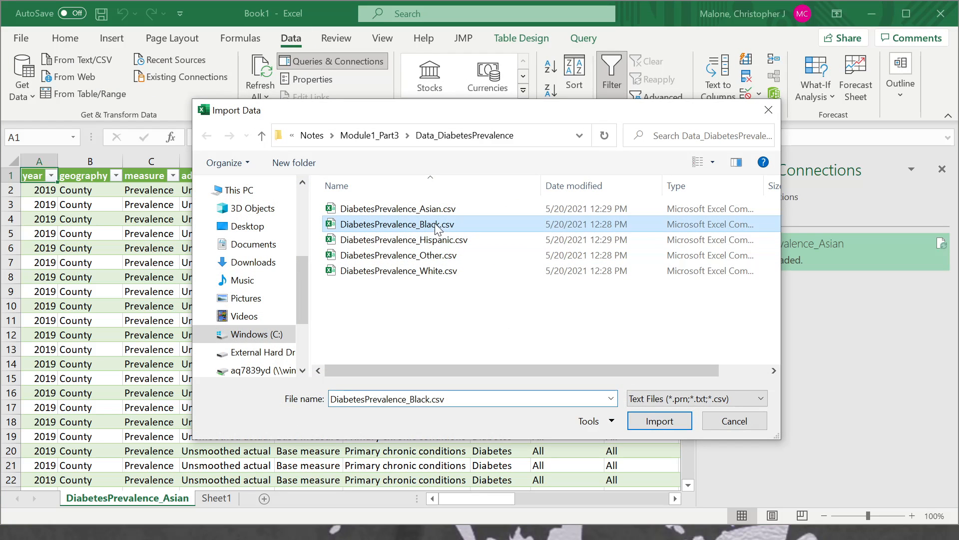
{"action": "left_click", "coordinate": [659, 421]}
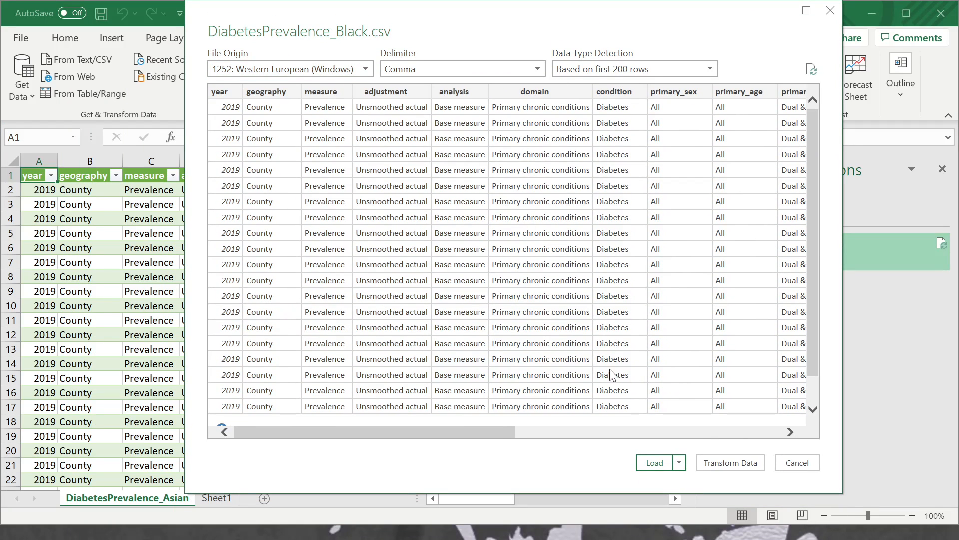
{"action": "left_click", "coordinate": [655, 460]}
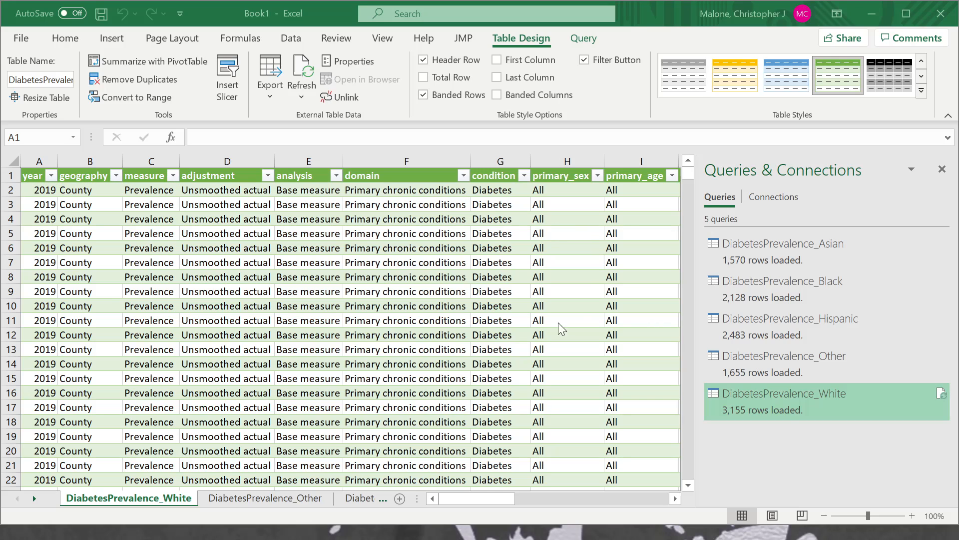
Look through the imported tables on the DiabetesPrevalence_Other, DiabetesPrevalence_Hispanic and DiabetesPrevalence_White sheets.
{"action": "left_click", "coordinate": [266, 498]}
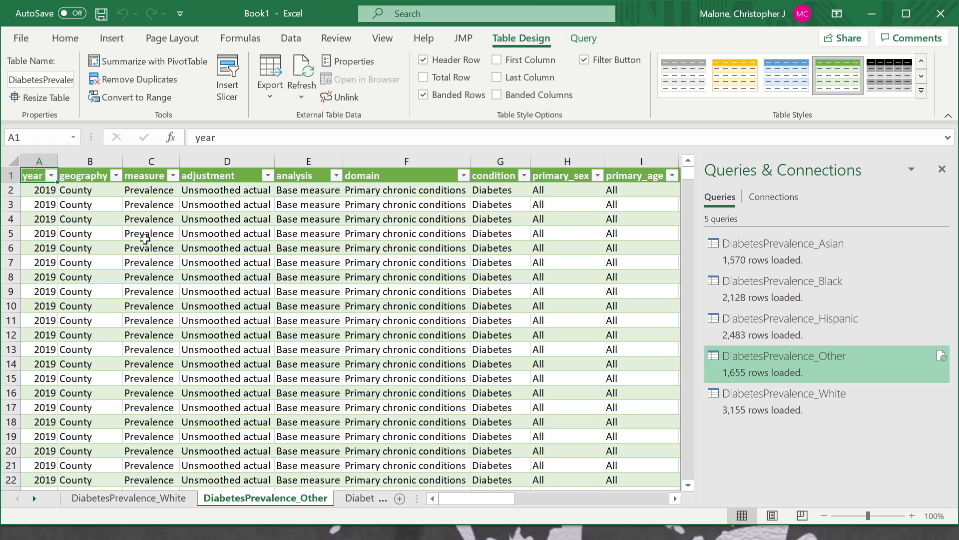
{"action": "left_click", "coordinate": [369, 499]}
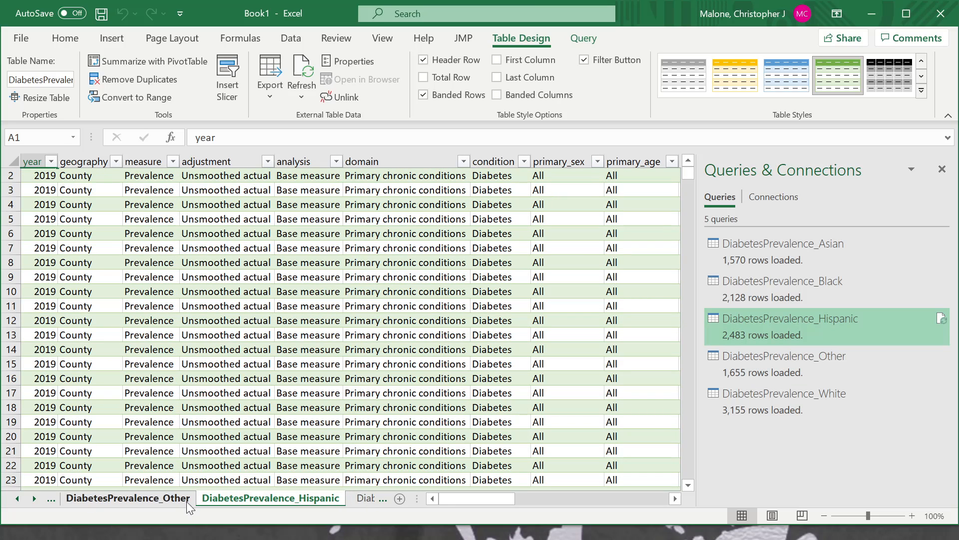
{"action": "left_click", "coordinate": [154, 496]}
{"action": "left_click", "coordinate": [20, 499]}
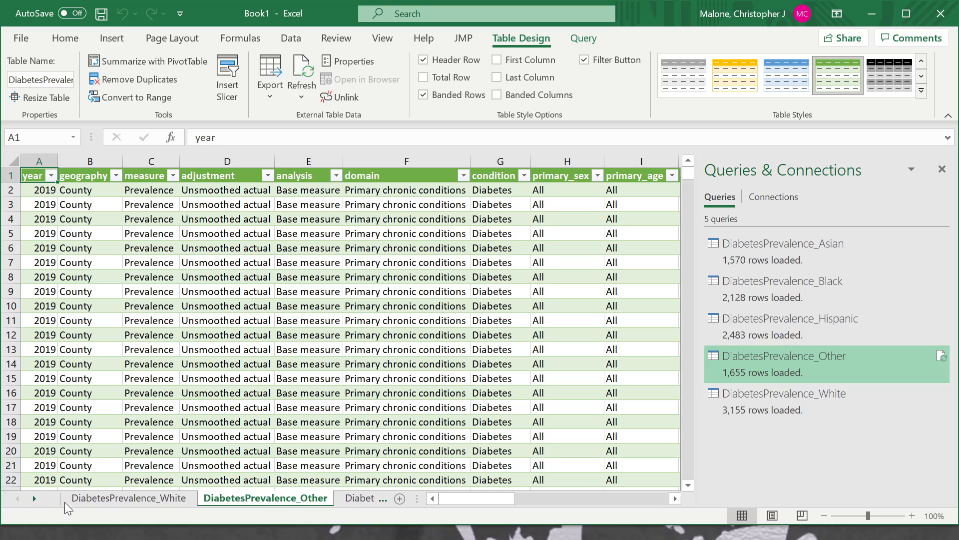
{"action": "left_click", "coordinate": [100, 499]}
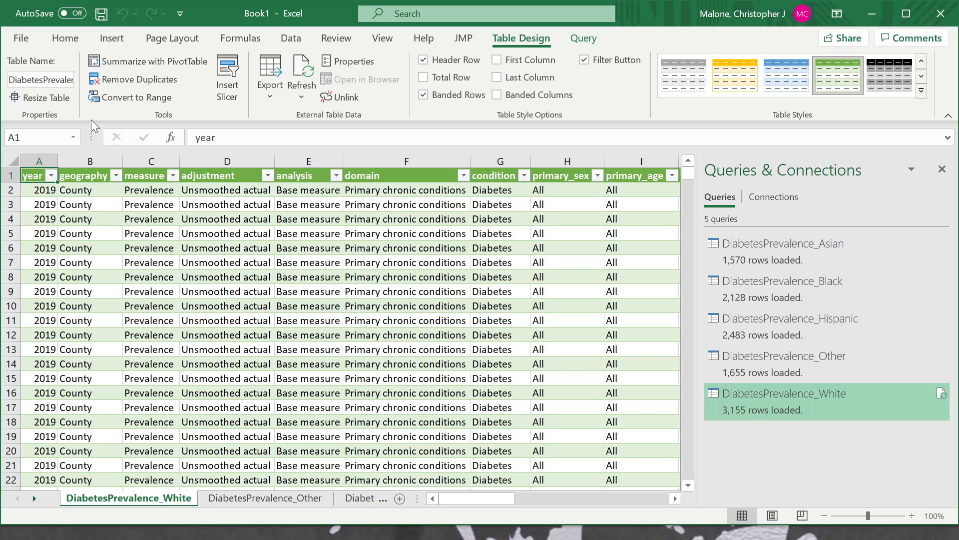
Start an Append of three or more tables and remove DiabetesPrevalence_White from the tables to append.
{"action": "left_click", "coordinate": [294, 40]}
{"action": "left_click", "coordinate": [24, 95]}
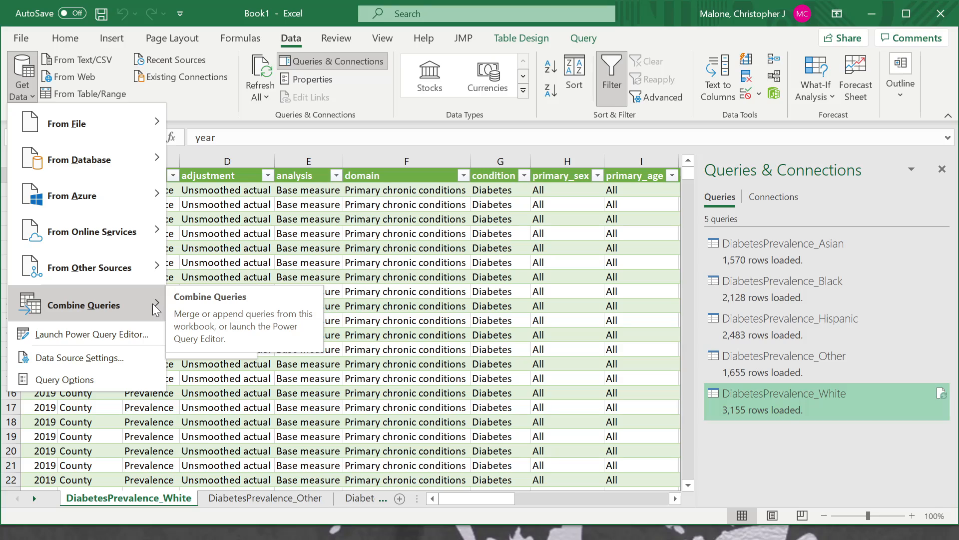
{"action": "mouse_move", "coordinate": [89, 314]}
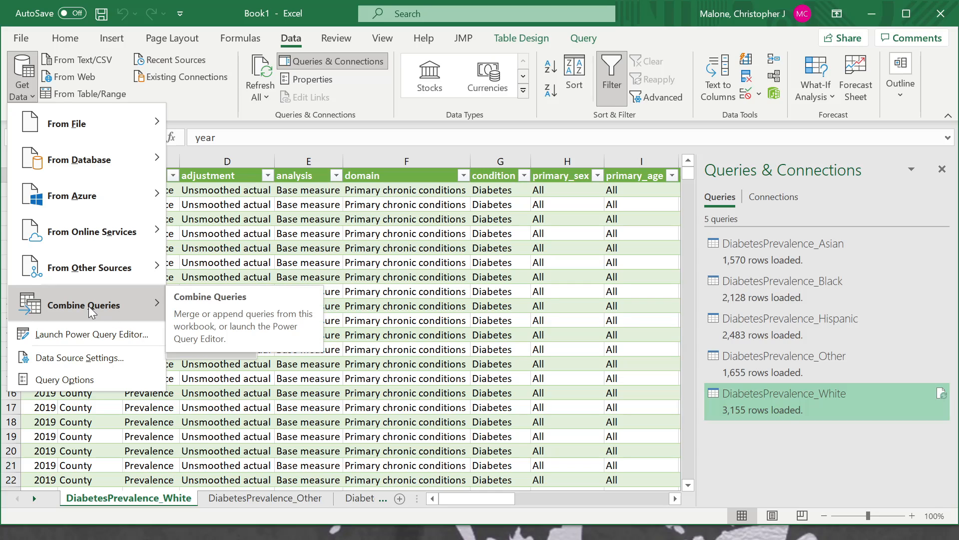
{"action": "mouse_move", "coordinate": [151, 309]}
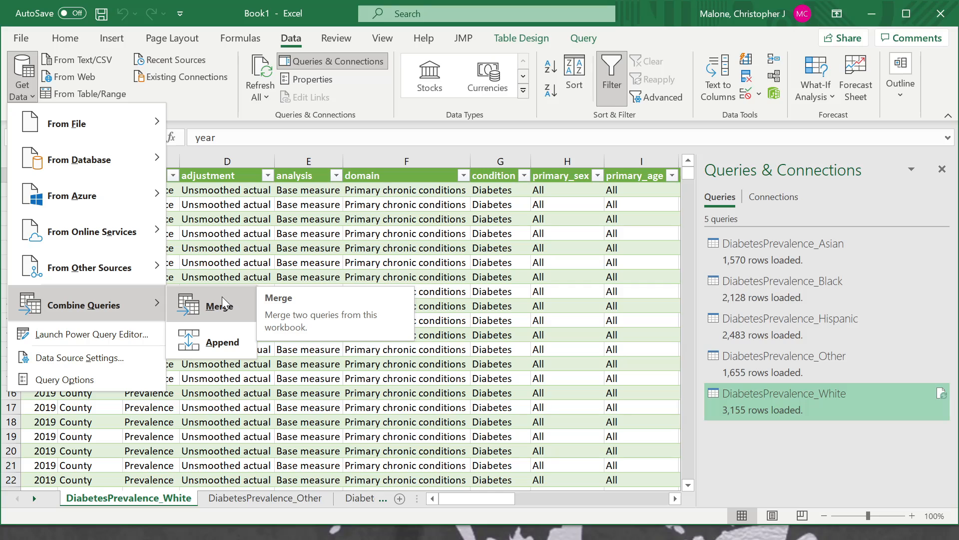
{"action": "left_click", "coordinate": [236, 335]}
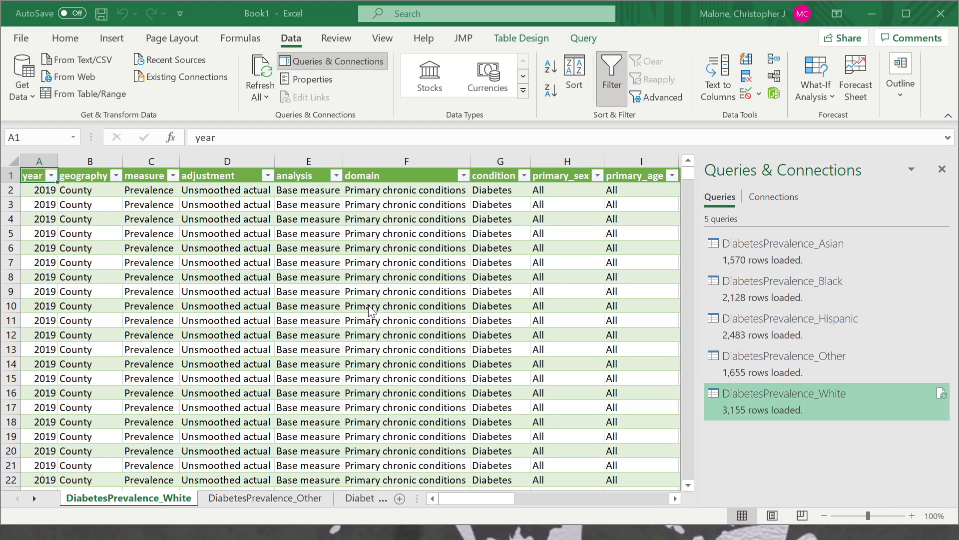
{"action": "left_click_drag", "start_coordinate": [13, 422], "coordinate": [469, 108]}
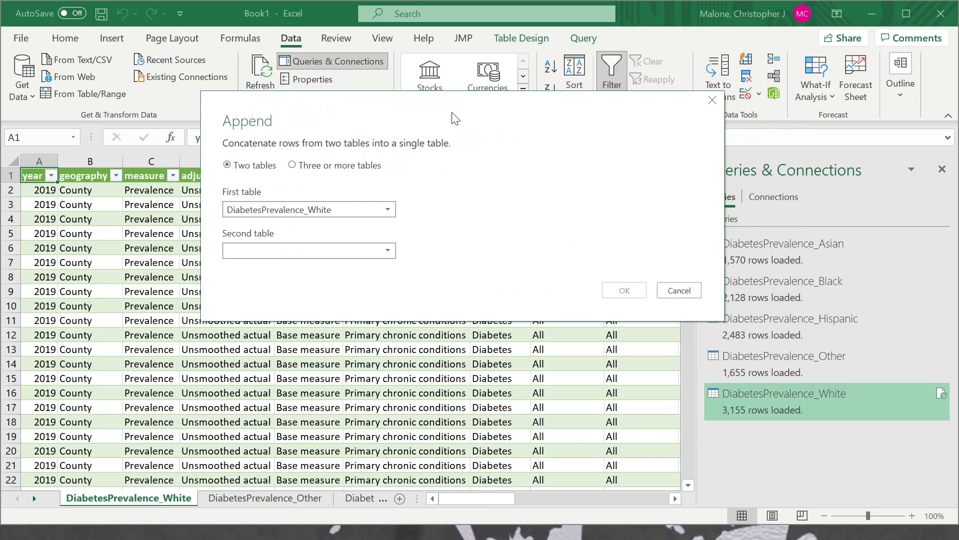
{"action": "left_click", "coordinate": [293, 167]}
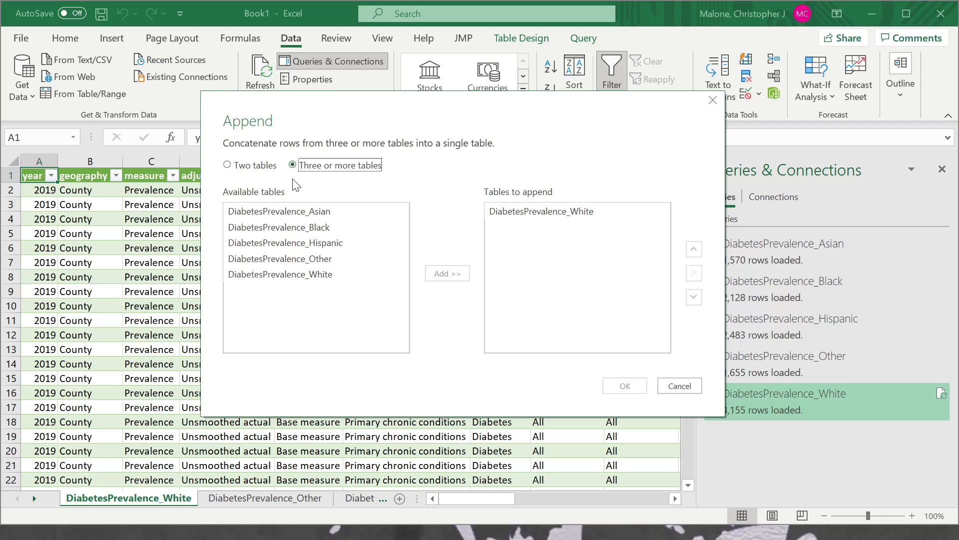
{"action": "left_click", "coordinate": [528, 214]}
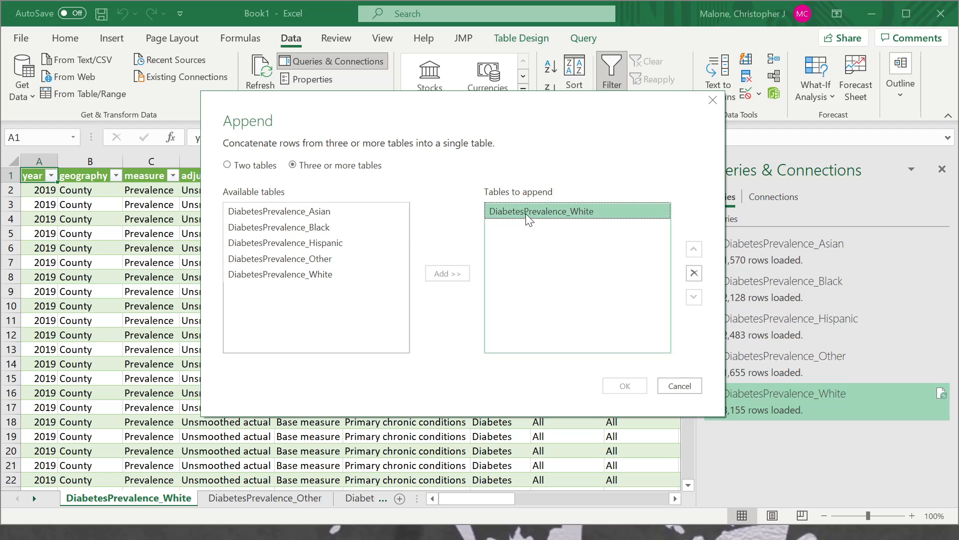
{"action": "left_click", "coordinate": [695, 273]}
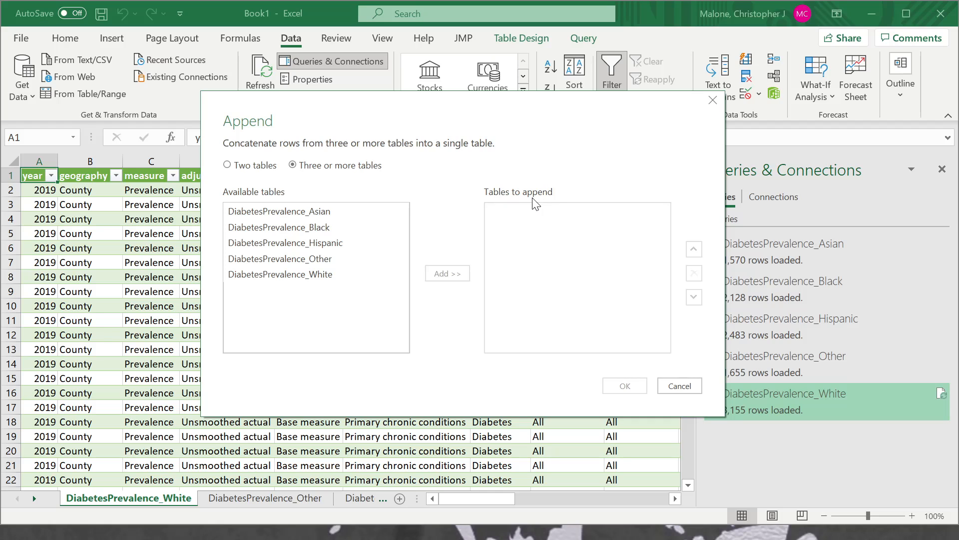
Add the Asian, Black, Hispanic, Other and White DiabetesPrevalence tables in that order and create the appended query.
{"action": "left_click", "coordinate": [325, 212]}
{"action": "left_click", "coordinate": [447, 273]}
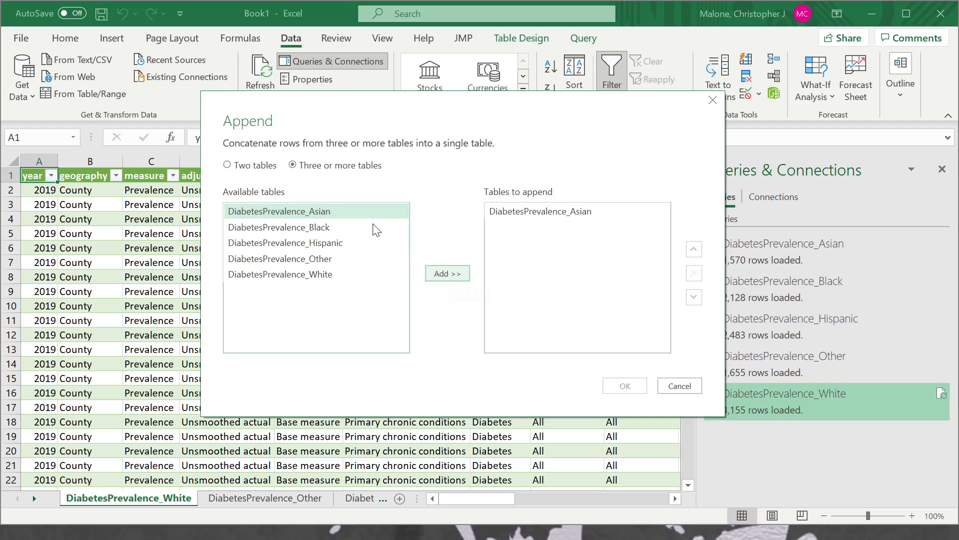
{"action": "left_click", "coordinate": [376, 228]}
{"action": "left_click", "coordinate": [462, 274]}
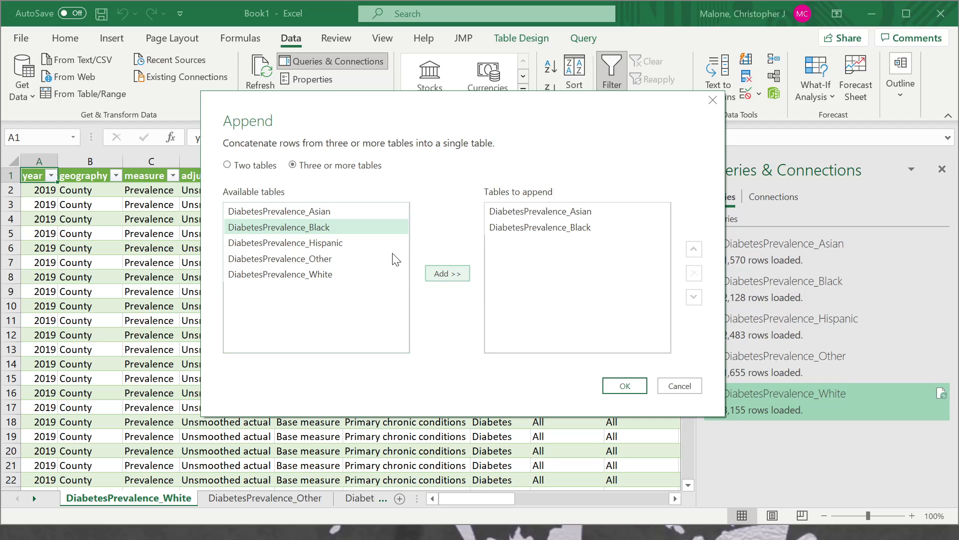
{"action": "left_click", "coordinate": [348, 244]}
{"action": "left_click", "coordinate": [454, 273]}
{"action": "left_click", "coordinate": [345, 258]}
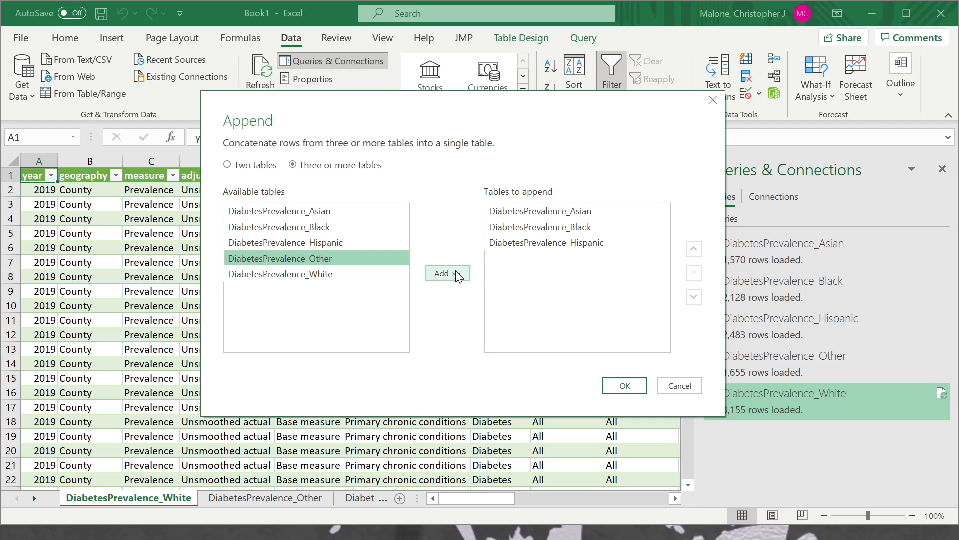
{"action": "left_click", "coordinate": [453, 273]}
{"action": "left_click", "coordinate": [310, 274]}
{"action": "left_click", "coordinate": [450, 274]}
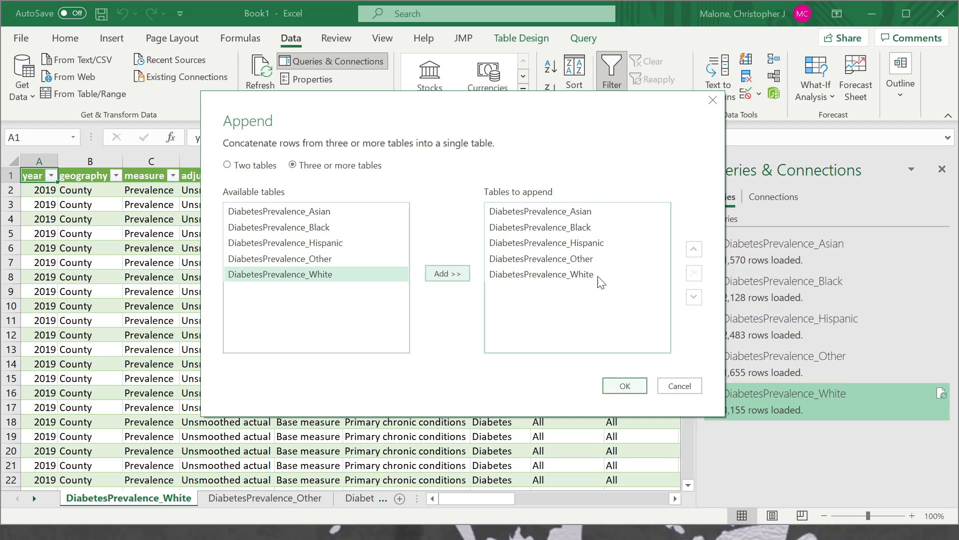
{"action": "left_click_drag", "start_coordinate": [579, 103], "coordinate": [542, 106]}
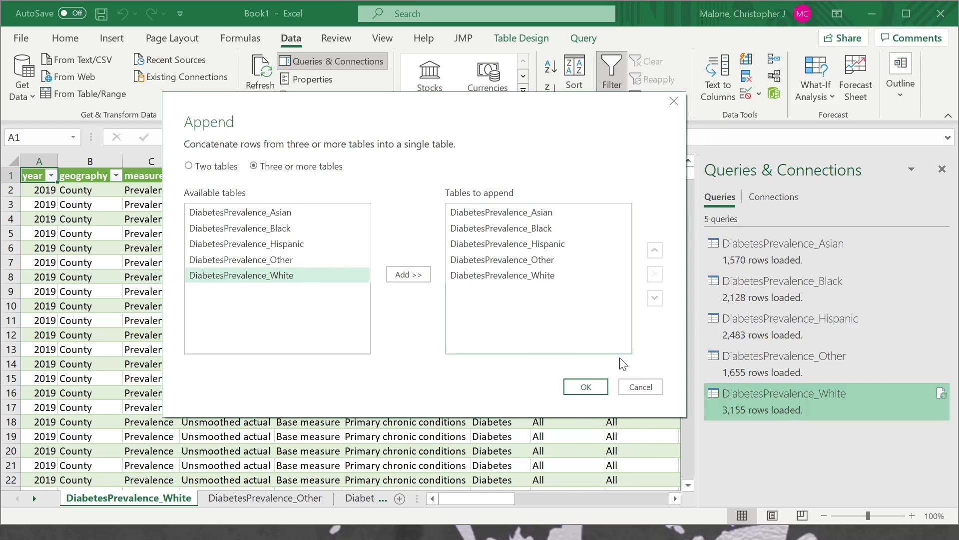
{"action": "left_click", "coordinate": [591, 385]}
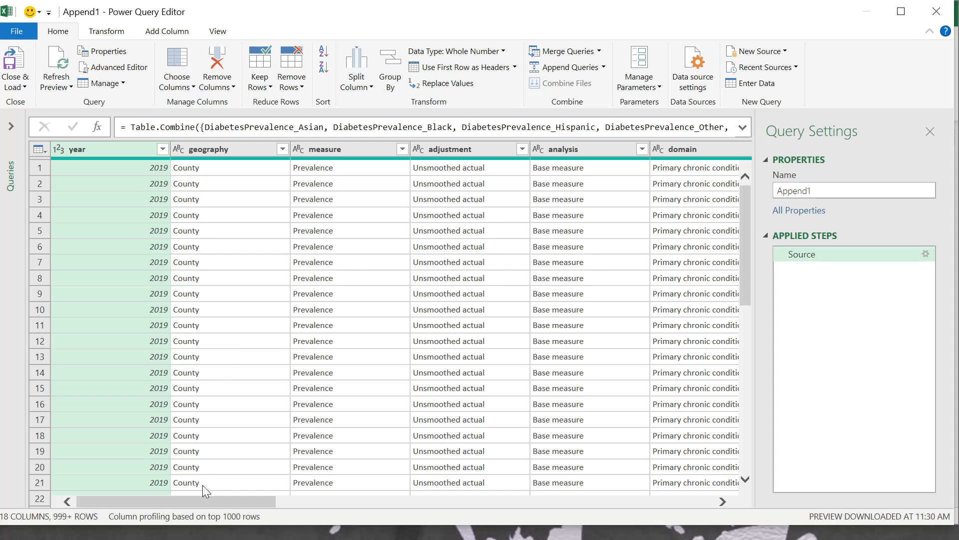
Load the full list of primary_race values in the appended query and filter the column to Hispanic only.
{"action": "left_click_drag", "start_coordinate": [208, 504], "coordinate": [586, 507]}
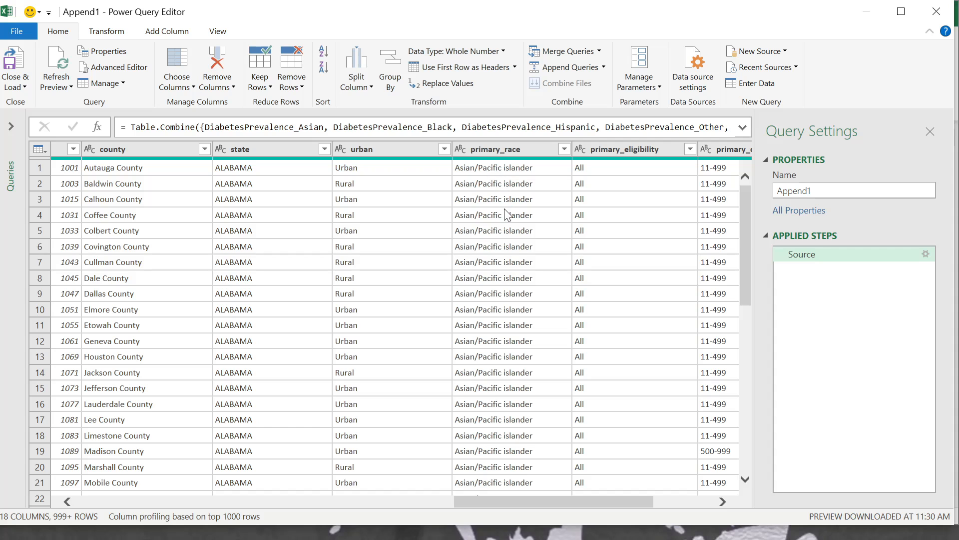
{"action": "left_click_drag", "start_coordinate": [743, 224], "coordinate": [749, 196]}
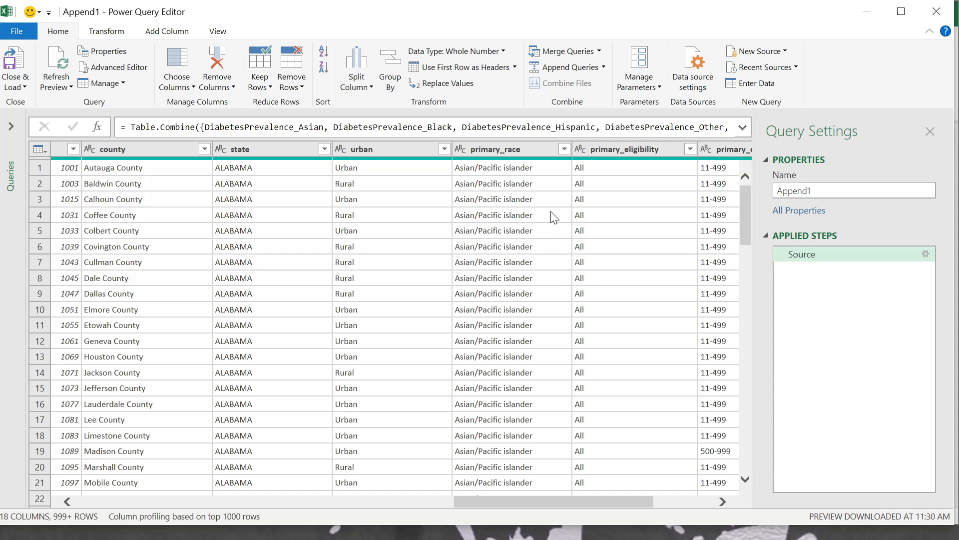
{"action": "left_click", "coordinate": [563, 149]}
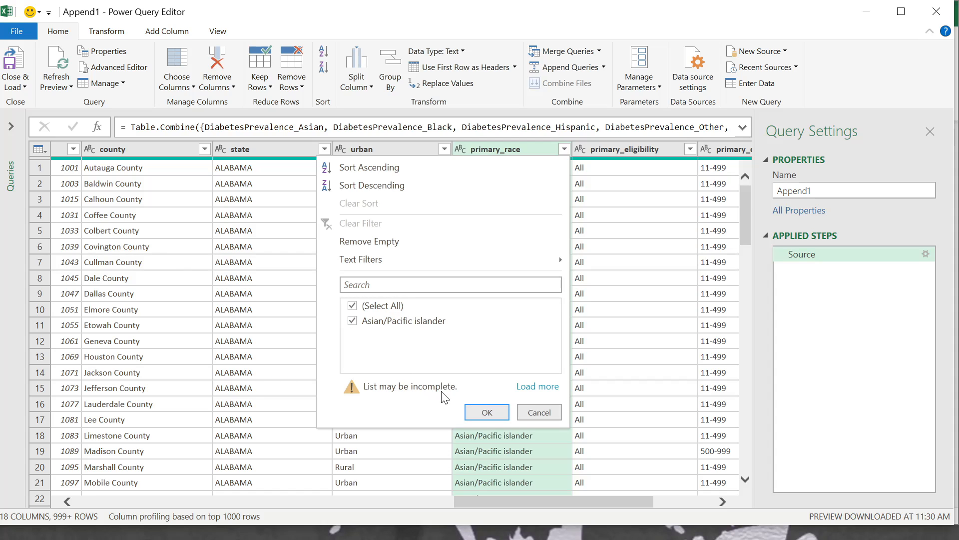
{"action": "left_click", "coordinate": [541, 387]}
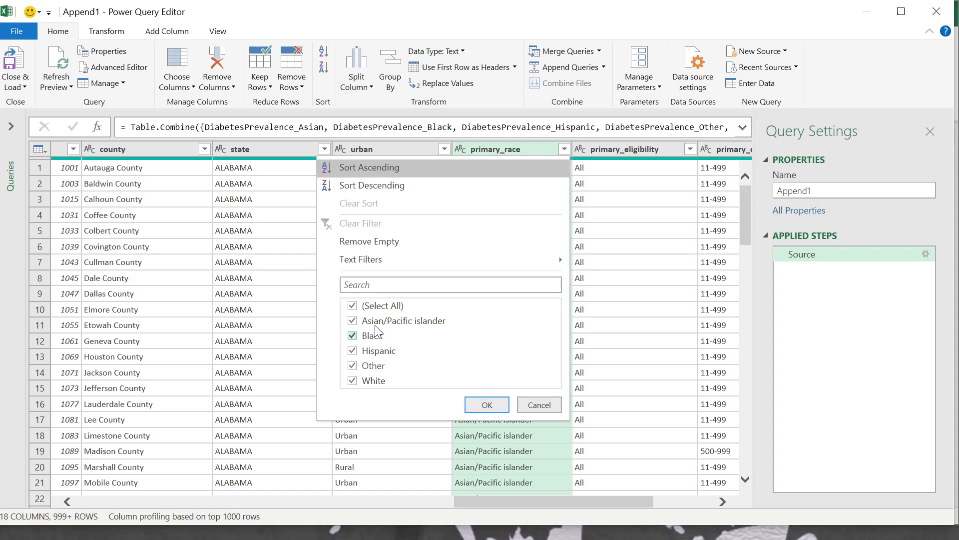
{"action": "left_click", "coordinate": [352, 306]}
{"action": "left_click", "coordinate": [353, 351]}
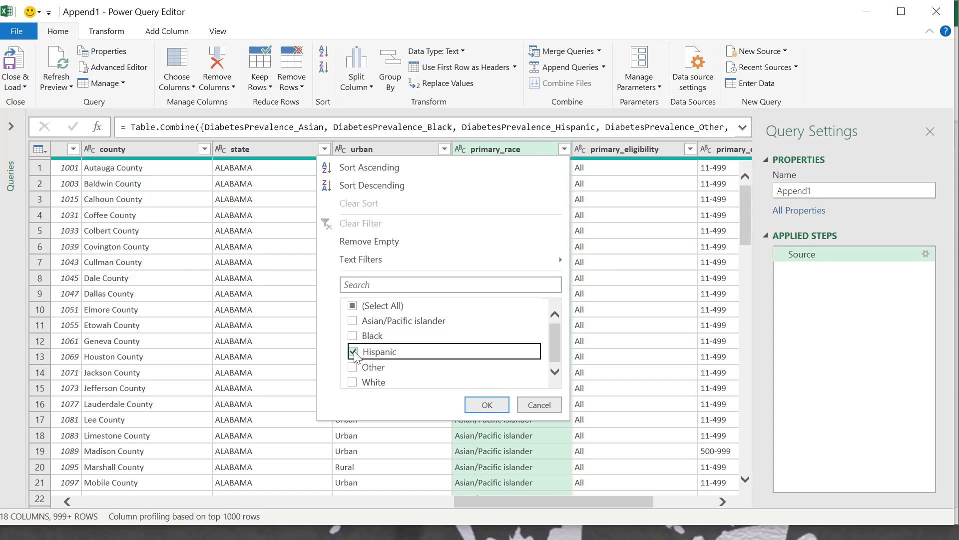
{"action": "left_click", "coordinate": [488, 404]}
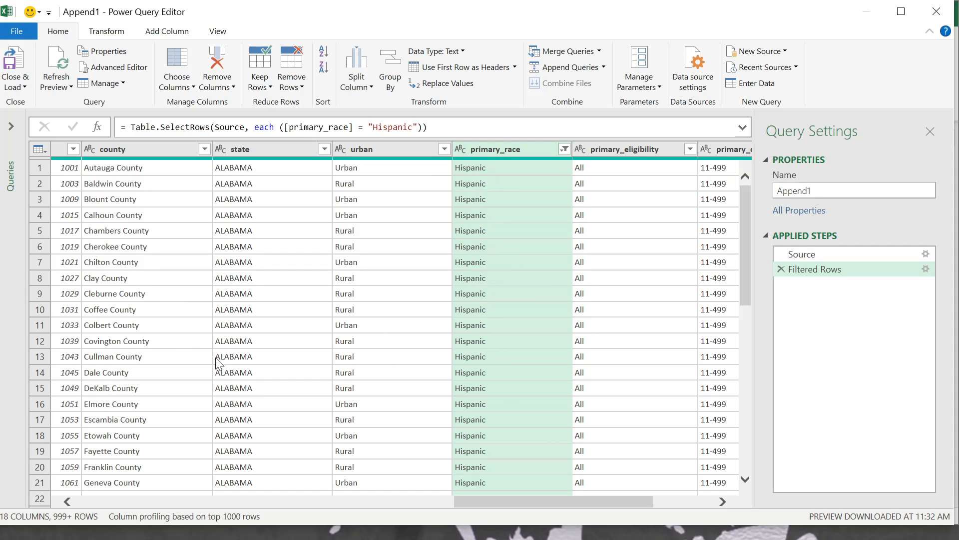
Load the full list of primary_race values and reset the column's filter to include every race.
{"action": "scroll", "coordinate": [471, 346], "scroll_direction": "down", "scroll_amount": 2}
{"action": "scroll", "coordinate": [470, 344], "scroll_direction": "down", "scroll_amount": 3}
{"action": "left_click", "coordinate": [563, 149]}
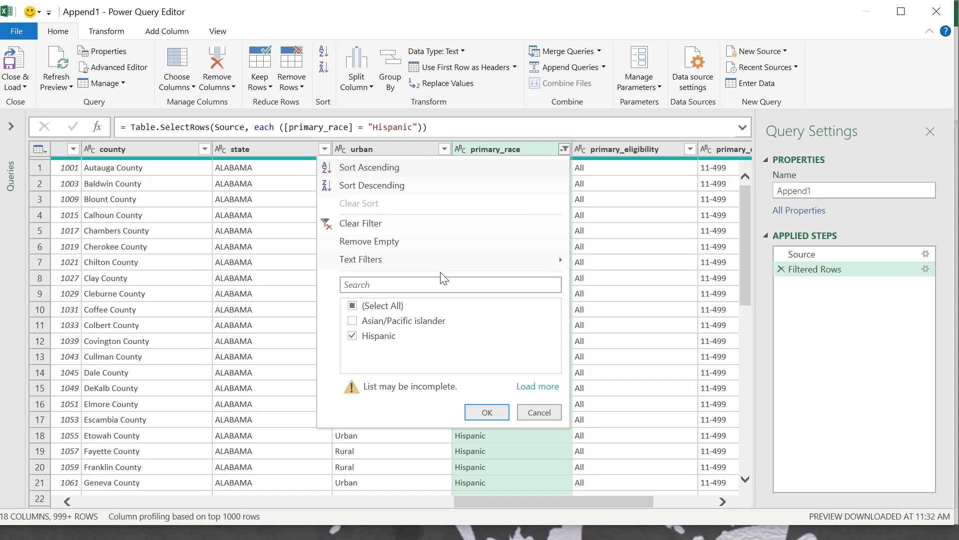
{"action": "left_click", "coordinate": [353, 306]}
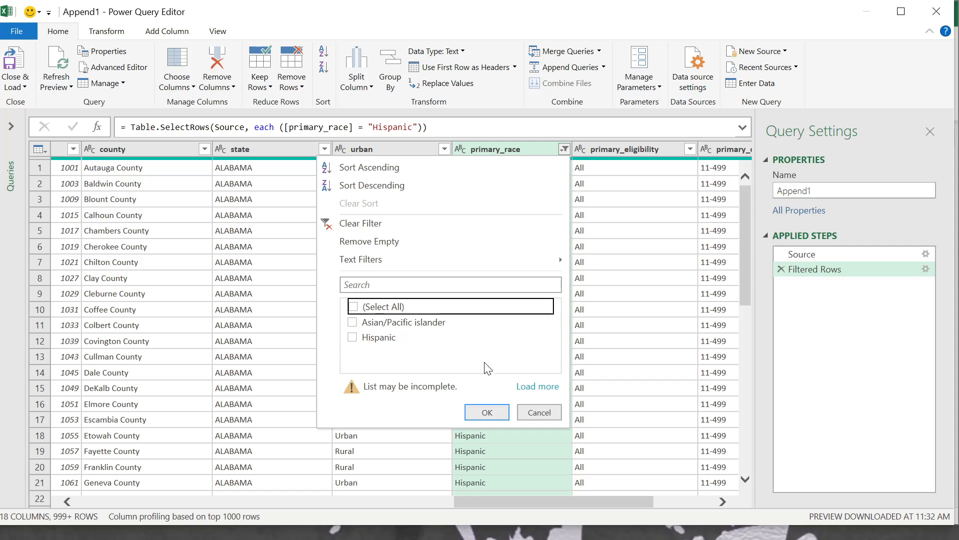
{"action": "left_click", "coordinate": [538, 386]}
{"action": "left_click", "coordinate": [353, 307]}
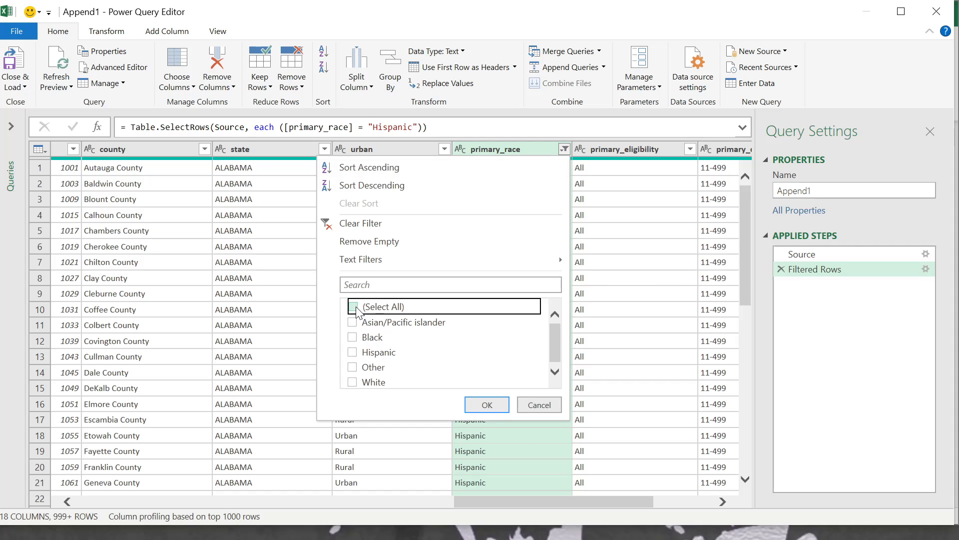
{"action": "left_click", "coordinate": [353, 306]}
{"action": "left_click", "coordinate": [487, 404]}
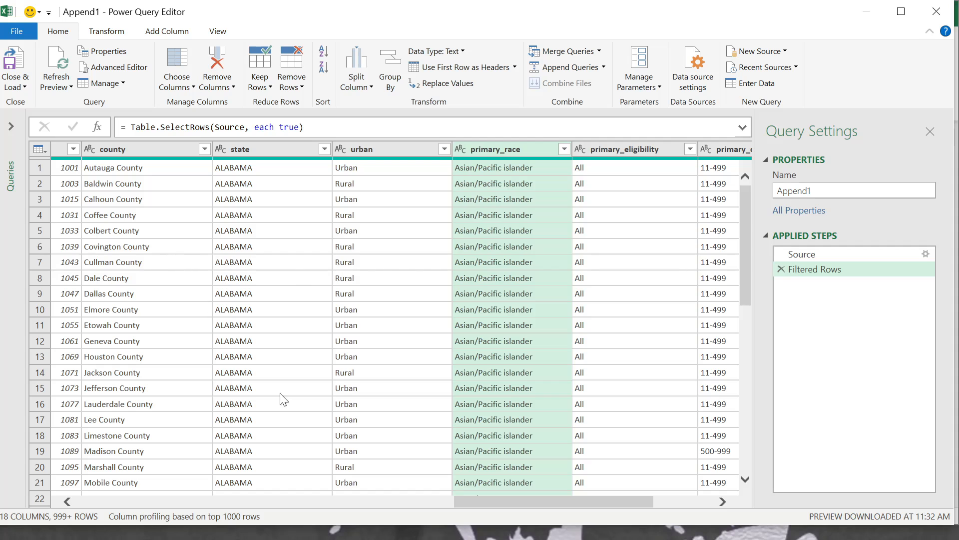
Close the query editor, loading the appended query into the workbook, and dismiss the Queries & Connections pane.
{"action": "left_click_drag", "start_coordinate": [520, 502], "coordinate": [452, 501]}
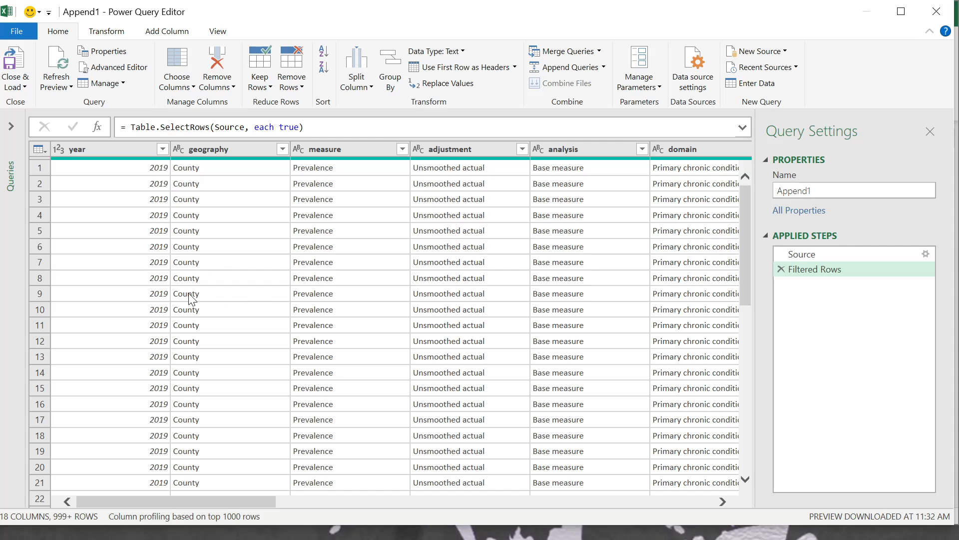
{"action": "left_click", "coordinate": [19, 88]}
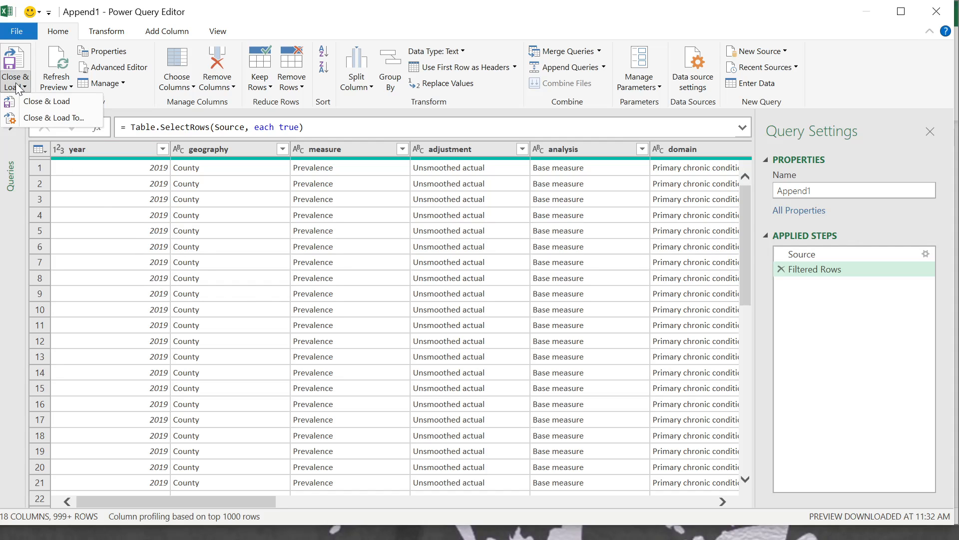
{"action": "left_click", "coordinate": [56, 102]}
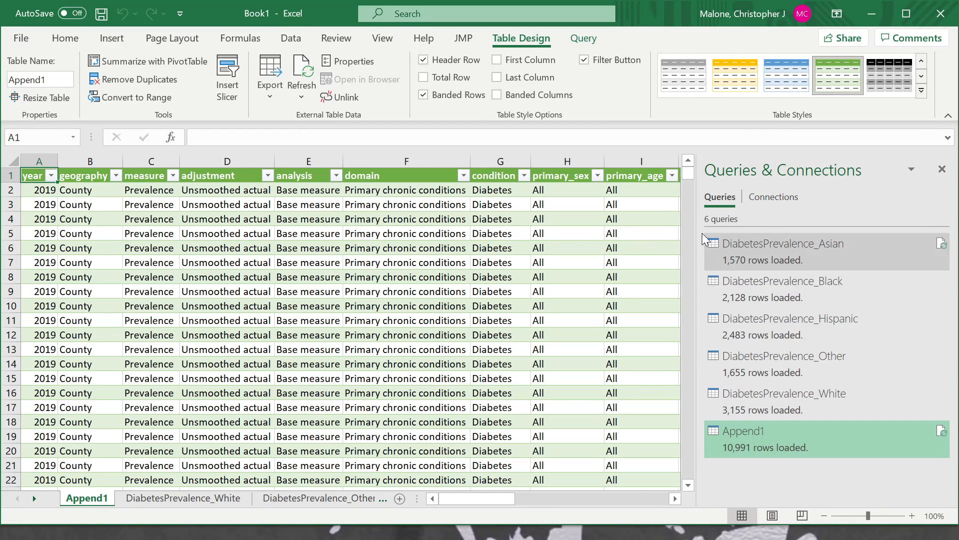
{"action": "left_click", "coordinate": [942, 169]}
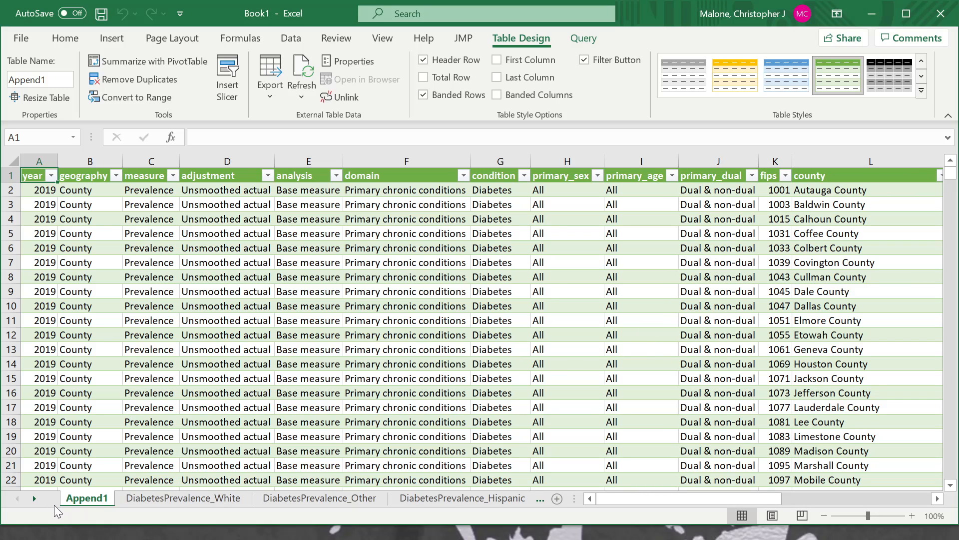
Rename the Append1 worksheet as All Races.
{"action": "right_click", "coordinate": [91, 497]}
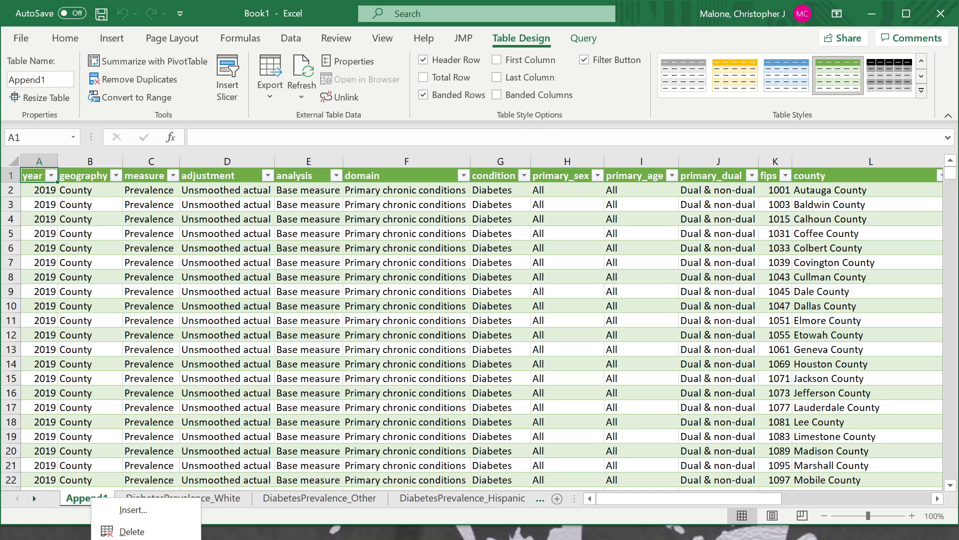
{"action": "left_click", "coordinate": [133, 539]}
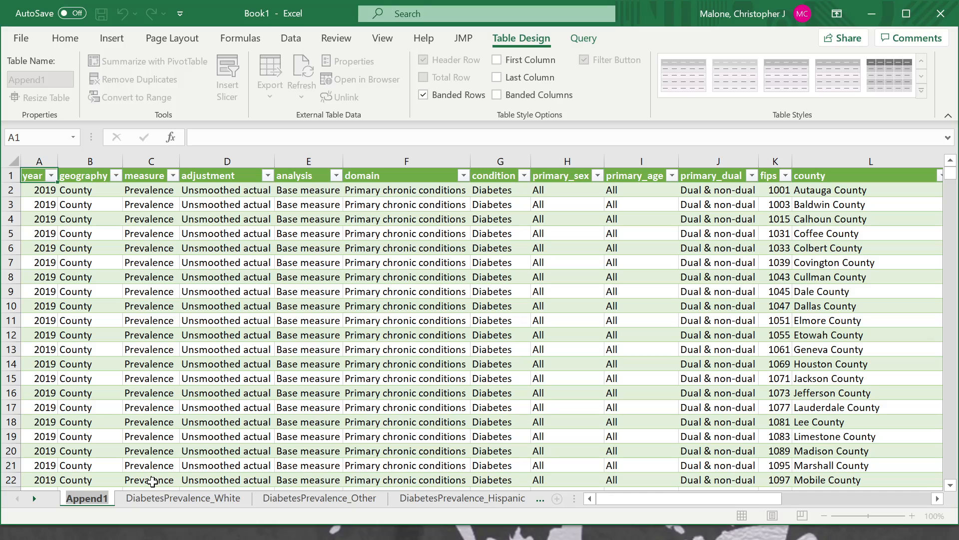
{"action": "key", "text": "BackSpace"}
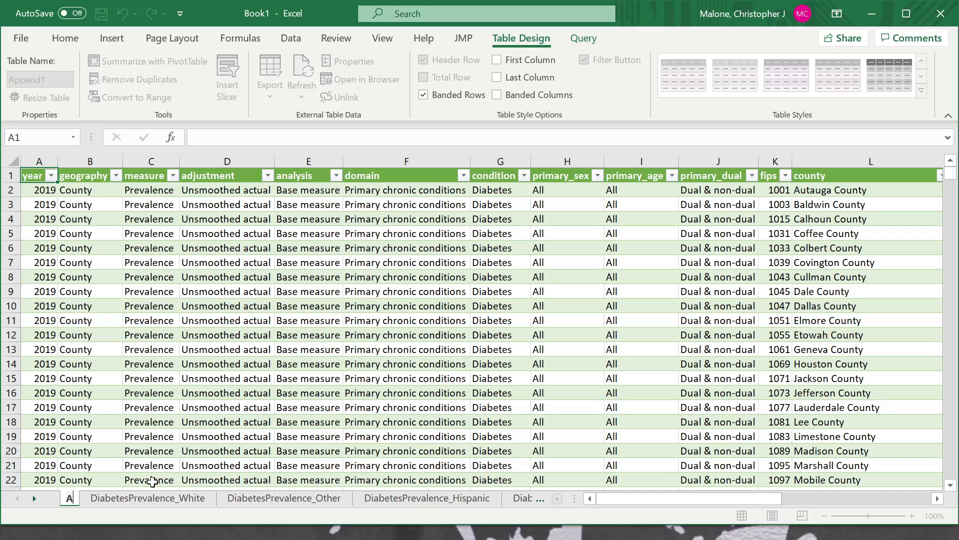
{"action": "type", "text": "All Races"}
{"action": "left_click", "coordinate": [160, 365]}
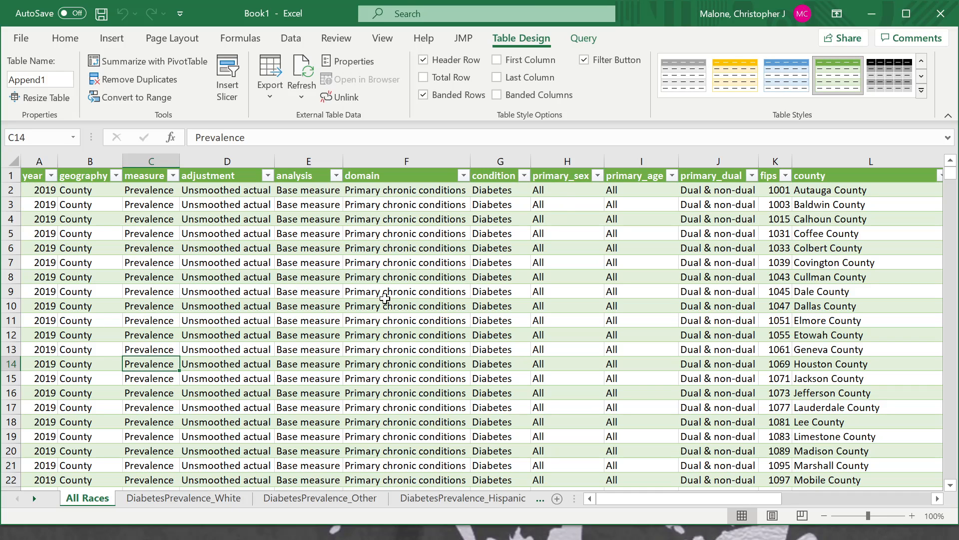
Select the primary_race column on the All Races sheet and examine its race values down to the table's last row.
{"action": "left_click_drag", "start_coordinate": [646, 502], "coordinate": [761, 493]}
{"action": "left_click", "coordinate": [702, 159]}
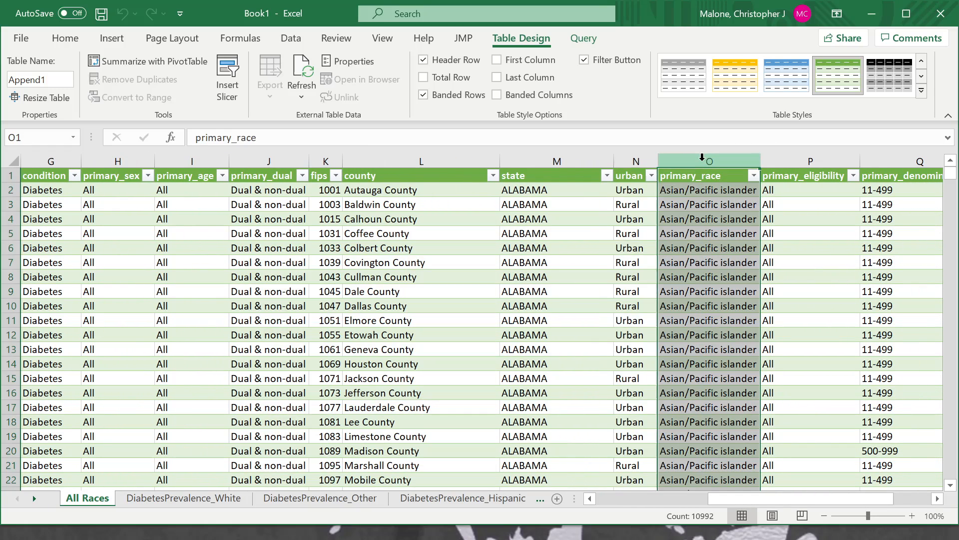
{"action": "left_click_drag", "start_coordinate": [950, 175], "coordinate": [952, 425]}
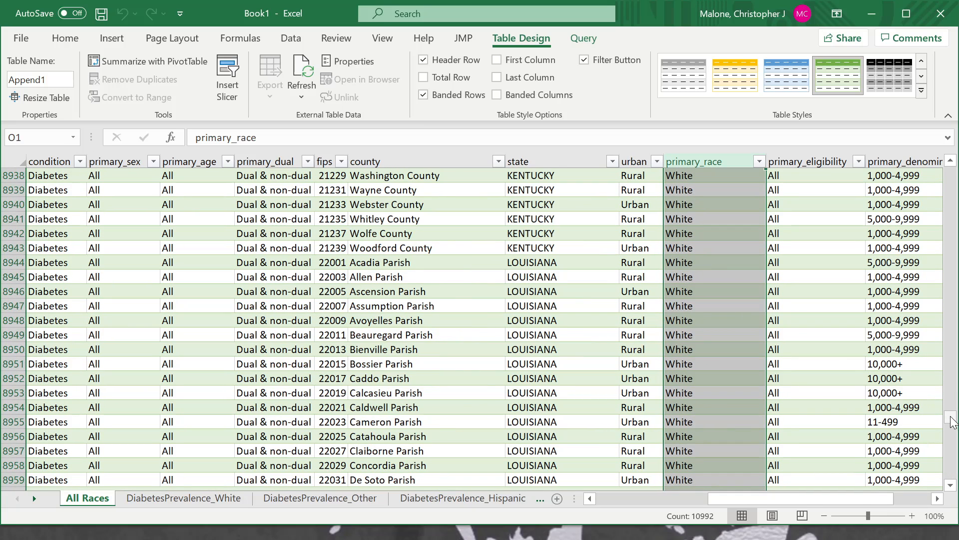
{"action": "left_click", "coordinate": [952, 389]}
{"action": "left_click", "coordinate": [952, 388]}
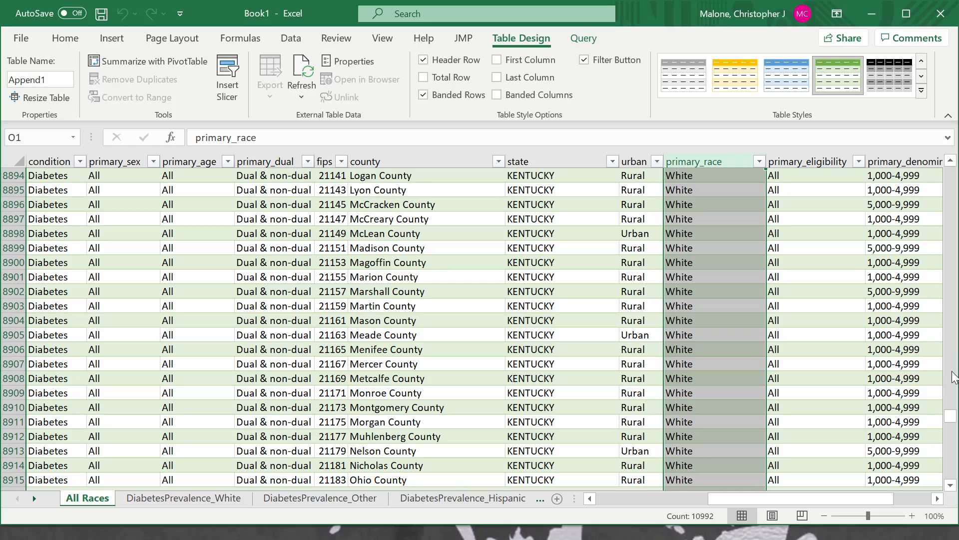
{"action": "left_click", "coordinate": [953, 370]}
{"action": "left_click", "coordinate": [952, 369]}
{"action": "left_click_drag", "start_coordinate": [952, 368], "coordinate": [940, 353]}
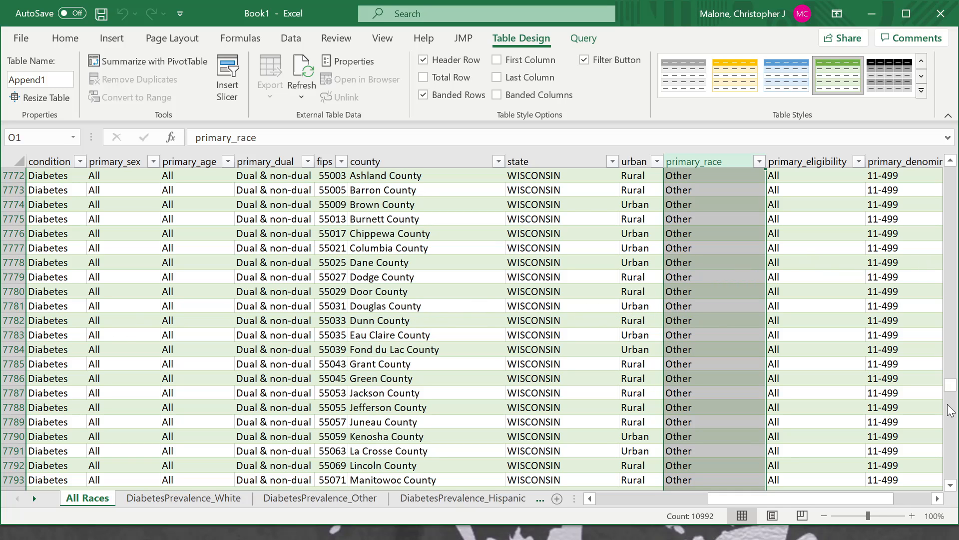
{"action": "left_click_drag", "start_coordinate": [949, 390], "coordinate": [949, 474]}
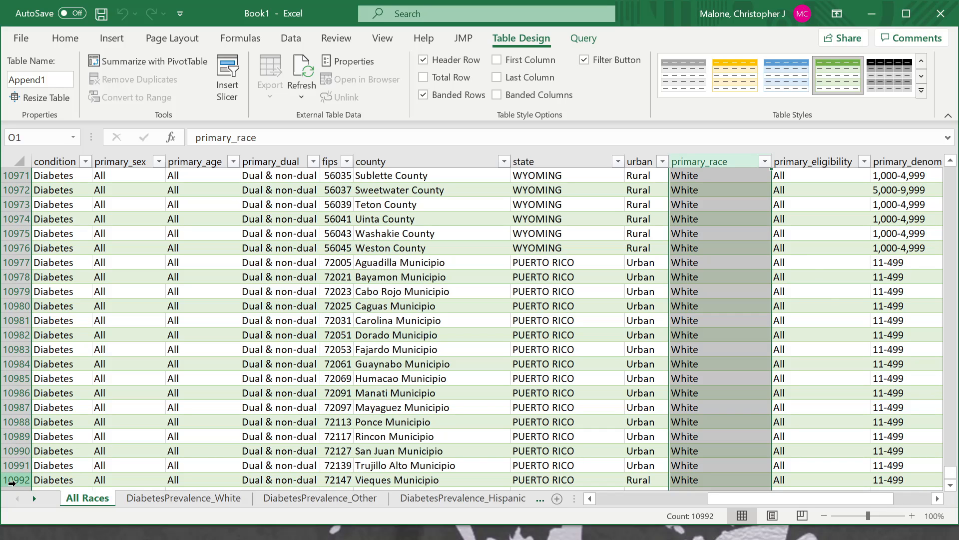
{"action": "scroll", "coordinate": [168, 446], "scroll_direction": "down", "scroll_amount": 1}
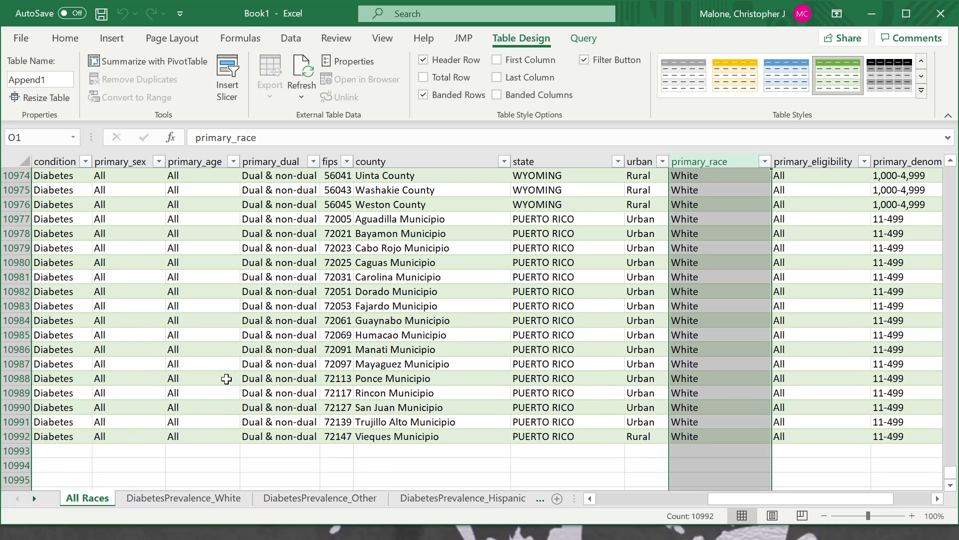